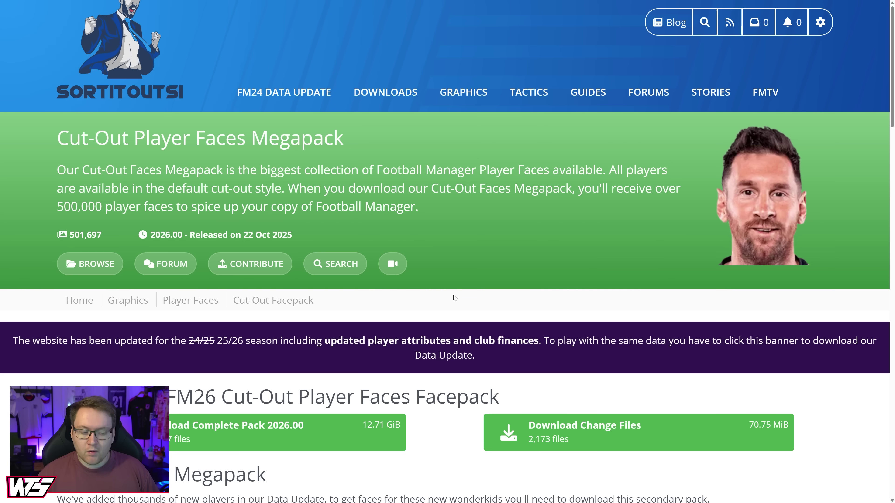
pyautogui.scroll(-1, 455, 298)
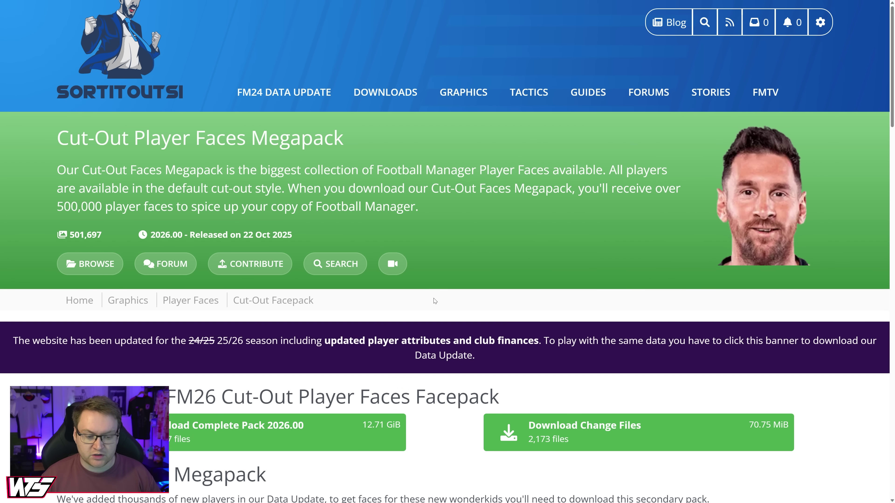
pyautogui.scroll(-5, 525, 324)
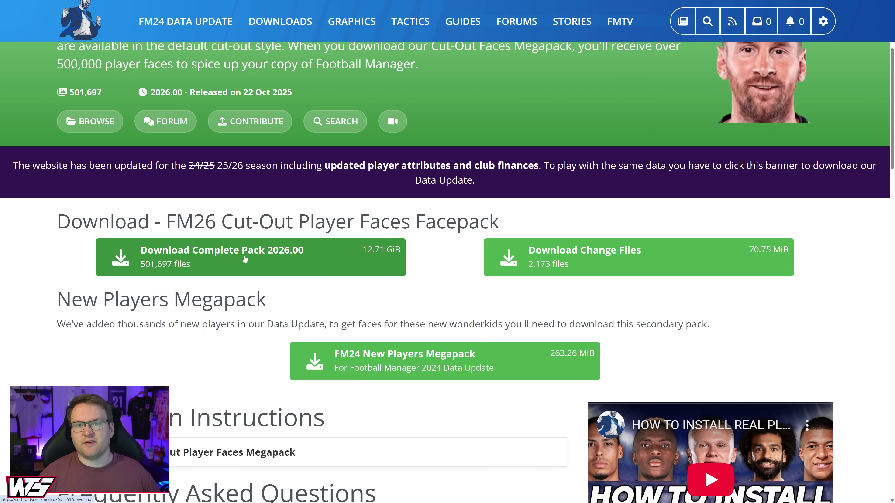
pyautogui.scroll(5, 822, 30)
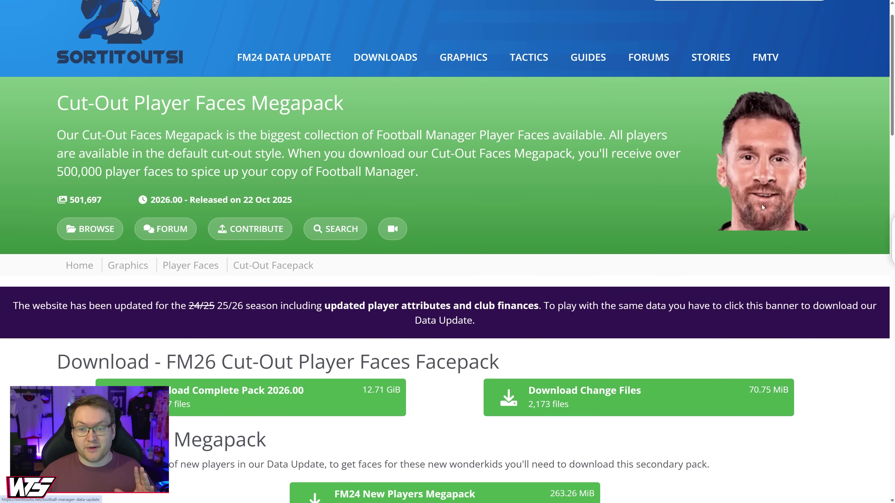
pyautogui.click(822, 30)
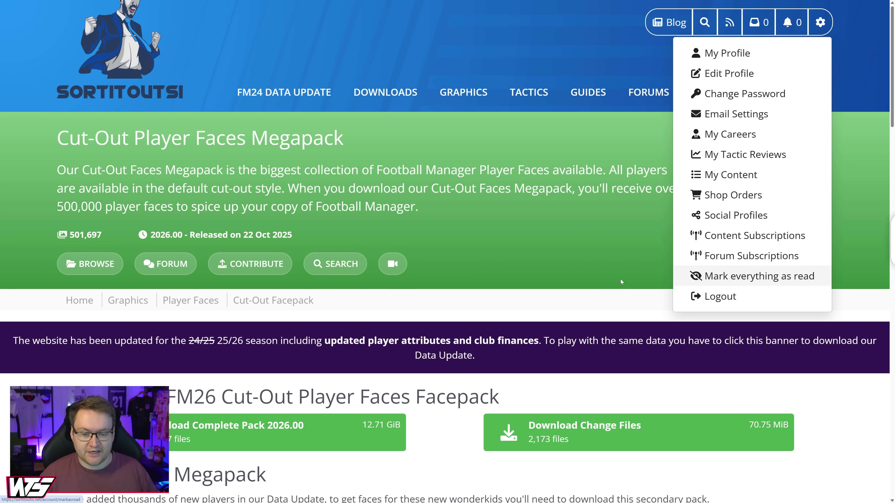
pyautogui.click(617, 306)
pyautogui.scroll(-5, 610, 224)
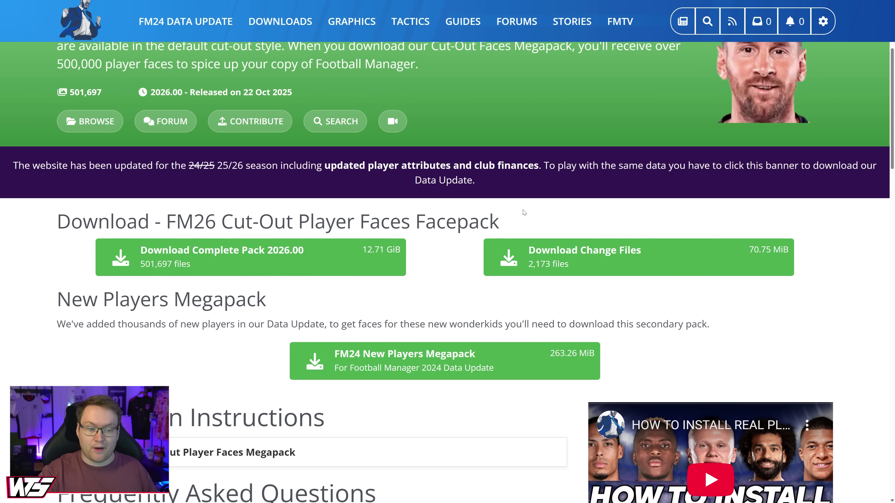
pyautogui.scroll(-10, 499, 222)
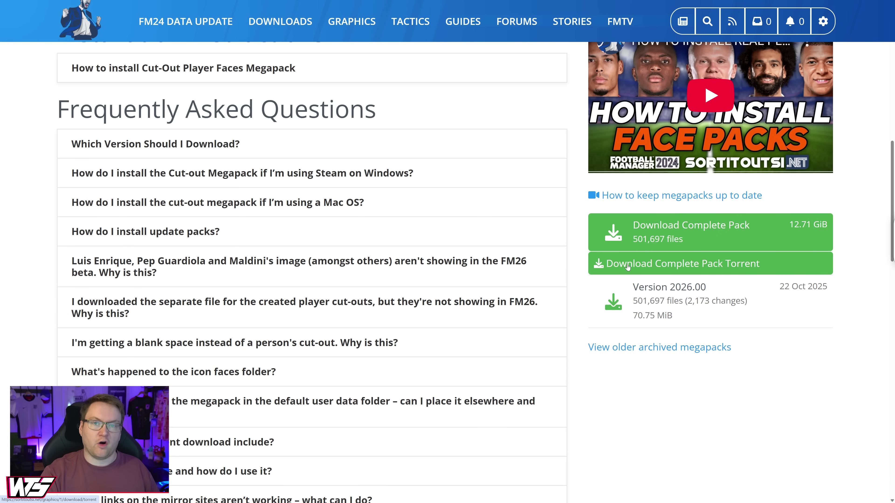
# Download the SortItOutSI complete cut-out megapack as a torrent file
pyautogui.click(627, 267)
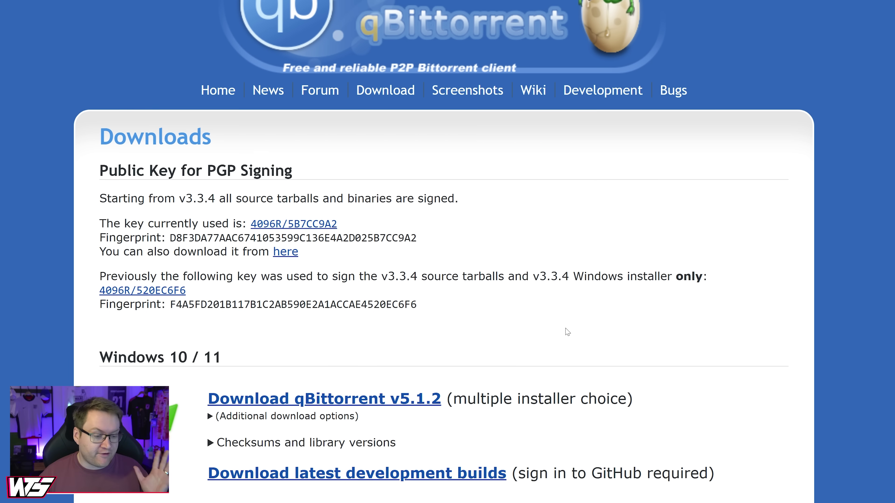
# Download the qBittorrent 5.1.2 x64 setup from its SourceForge release folder
pyautogui.scroll(-5, 579, 344)
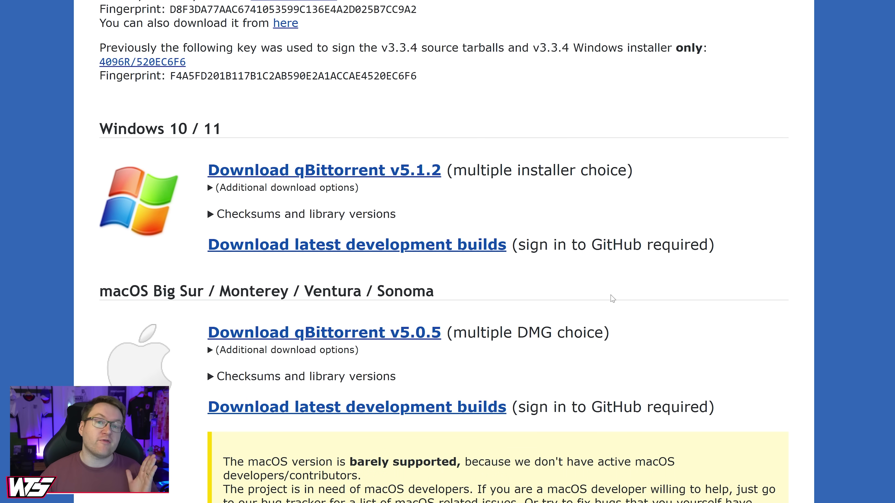
pyautogui.click(302, 171)
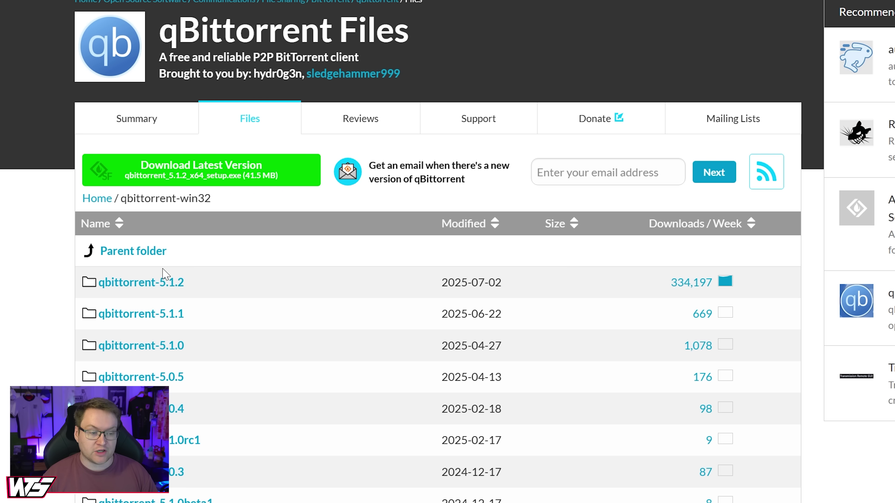
pyautogui.click(162, 288)
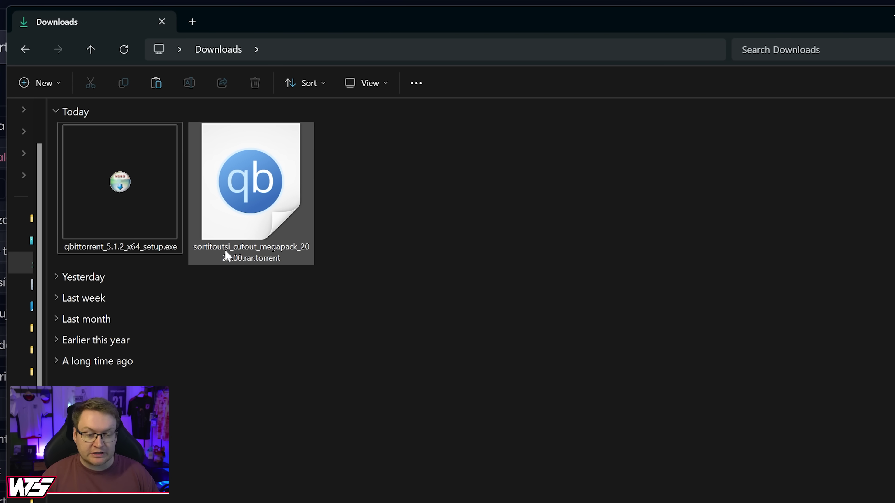
# Run qbittorrent_5.1.2_x64_setup.exe from the Downloads folder
pyautogui.click(249, 260)
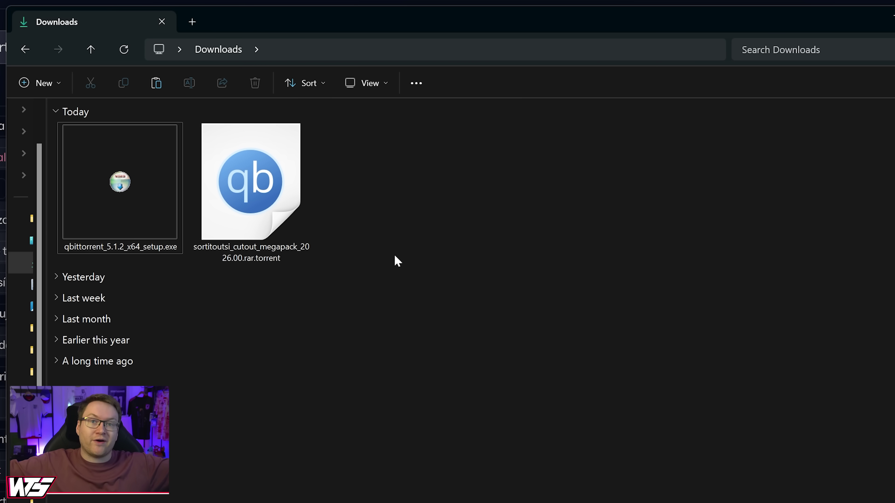
pyautogui.doubleClick(120, 186)
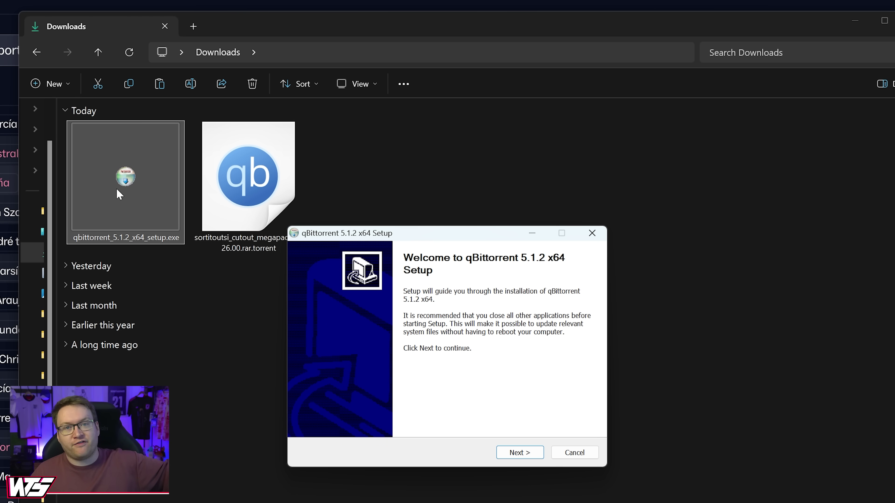
# Accept the license and default components, and install qBittorrent 5.1.2 into C:\Program Files\qBittorrent\
pyautogui.click(518, 452)
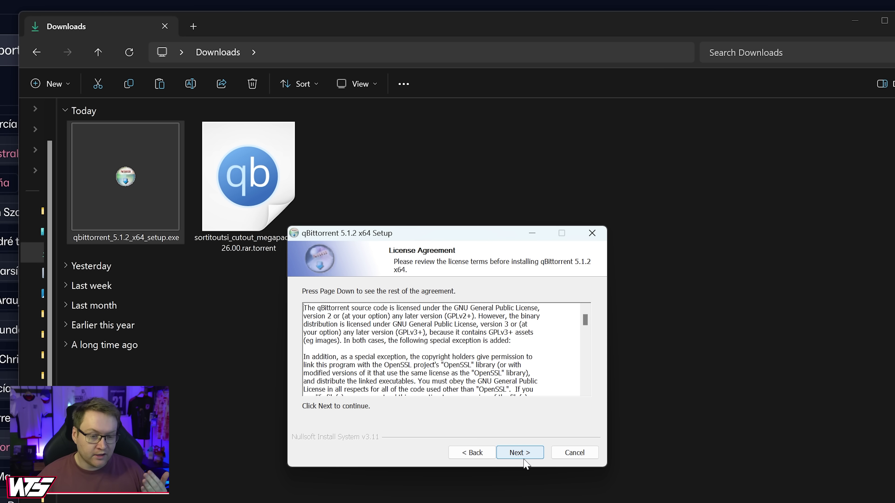
pyautogui.click(525, 455)
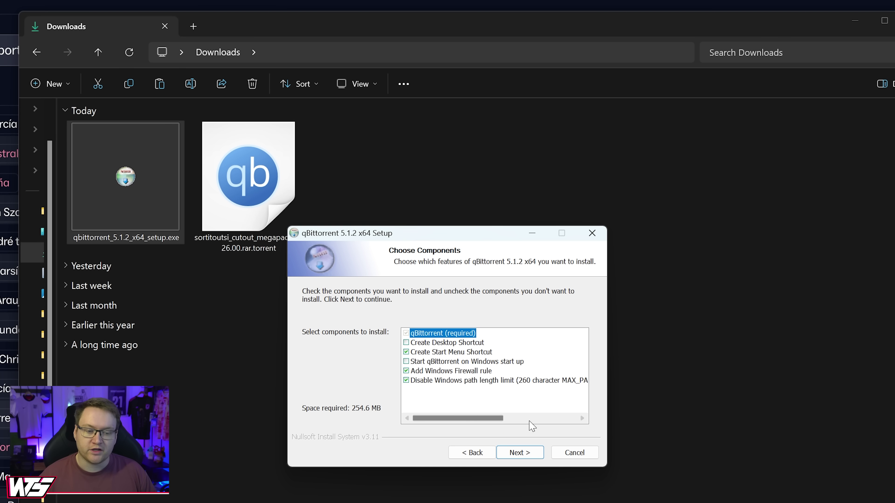
pyautogui.click(520, 457)
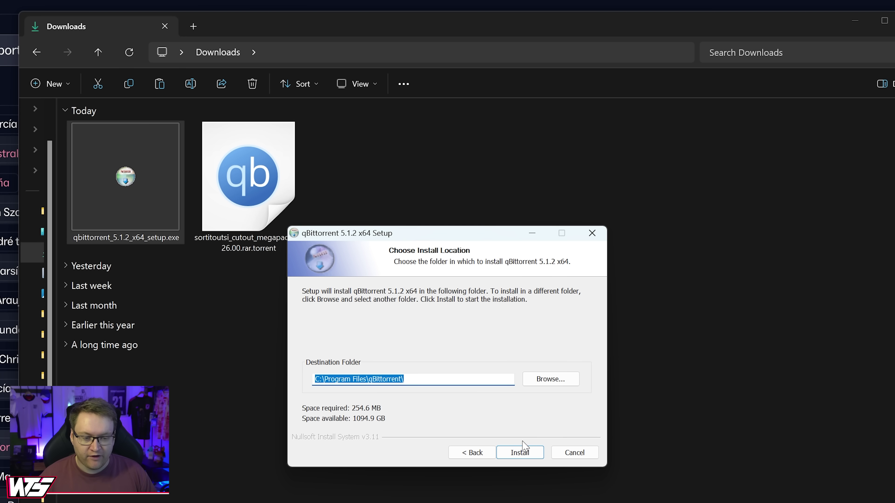
pyautogui.click(520, 456)
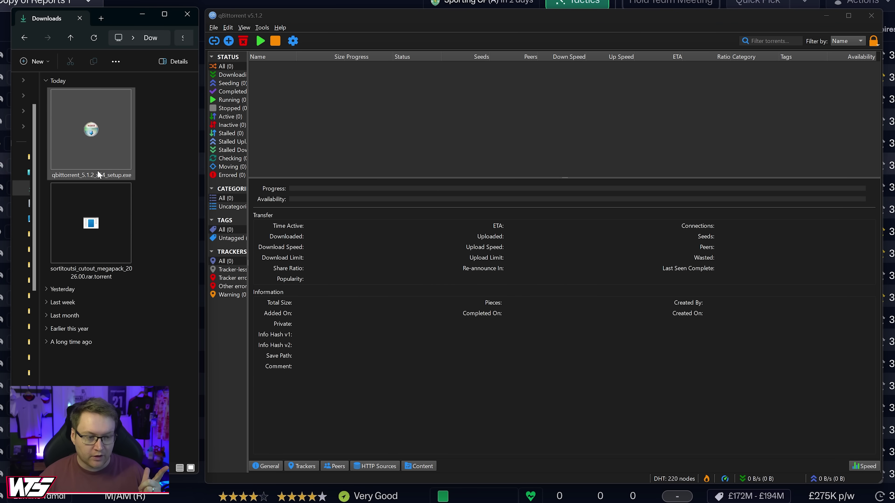
# Add the megapack .torrent to qBittorrent, saving the 12.71 GiB archive to Downloads
pyautogui.click(87, 229)
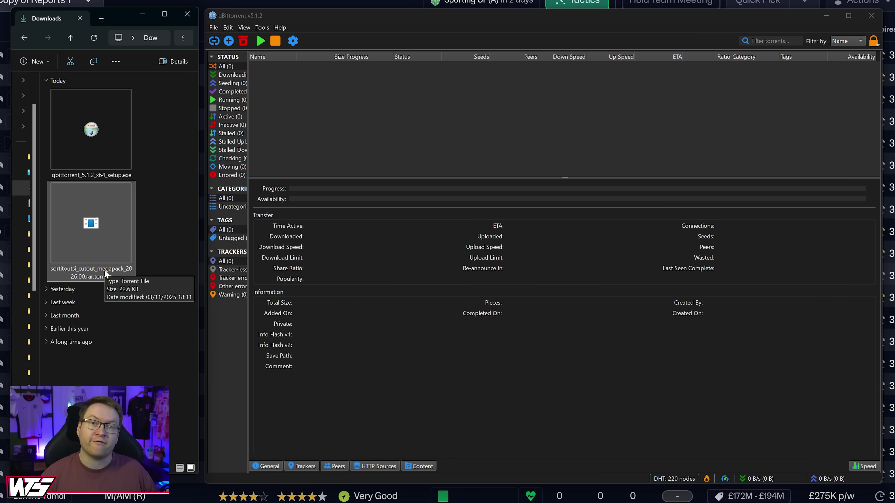
pyautogui.moveTo(101, 252); pyautogui.dragTo(389, 106)
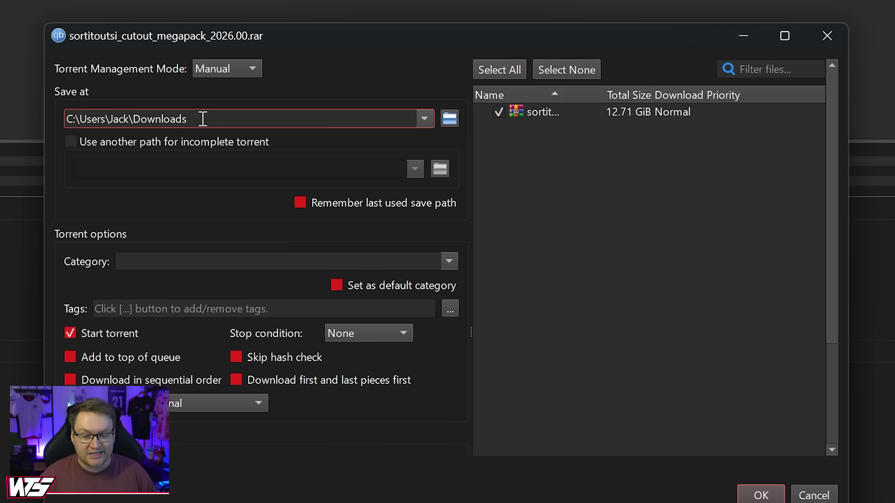
pyautogui.moveTo(412, 165); pyautogui.dragTo(375, 165)
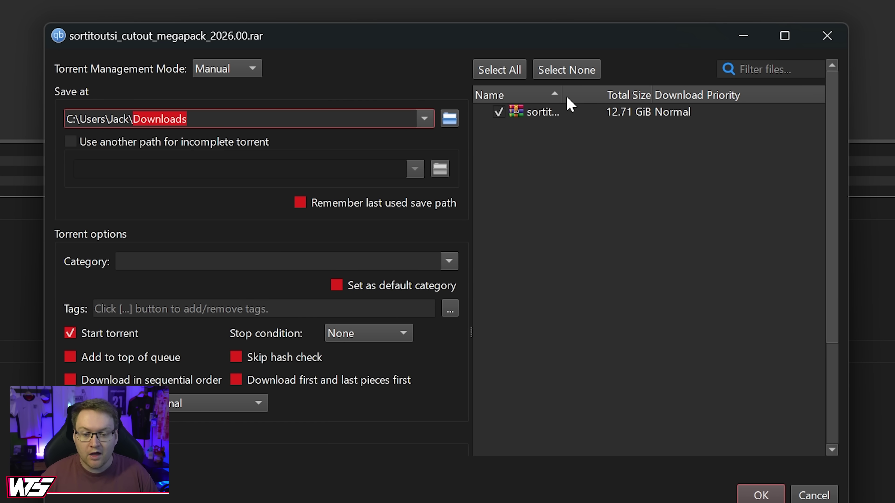
pyautogui.moveTo(562, 94); pyautogui.dragTo(656, 98)
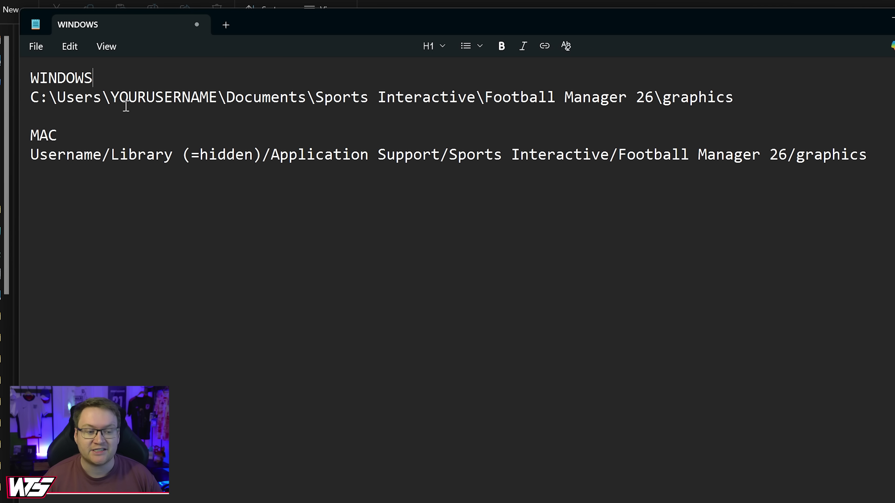
# Check the FM26 path's YOURUSERNAME placeholder and graphics folder, then open Documents\Sports Interactive\Football Manager 26
pyautogui.moveTo(111, 98); pyautogui.dragTo(217, 110)
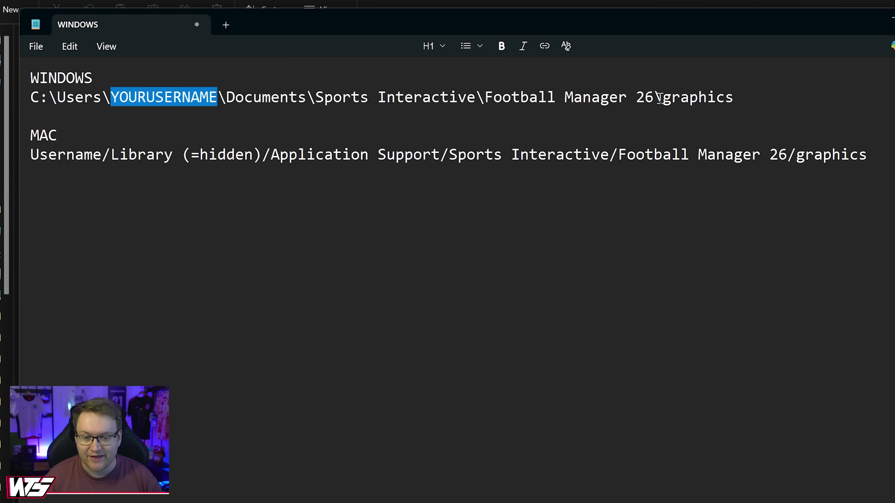
pyautogui.moveTo(660, 98); pyautogui.dragTo(752, 104)
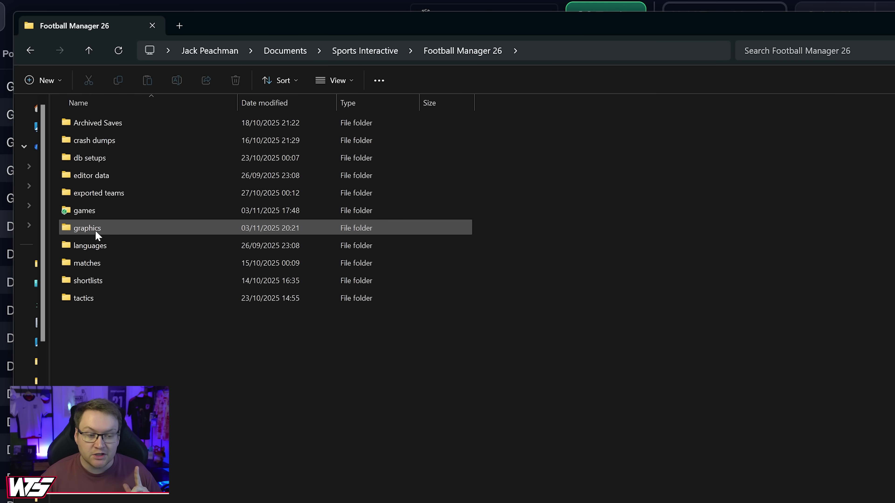
# In the graphics folder, extract sortitoutsi_cutout_megapack_2026.00.rar into its suggested megapack folder
pyautogui.moveTo(95, 231)
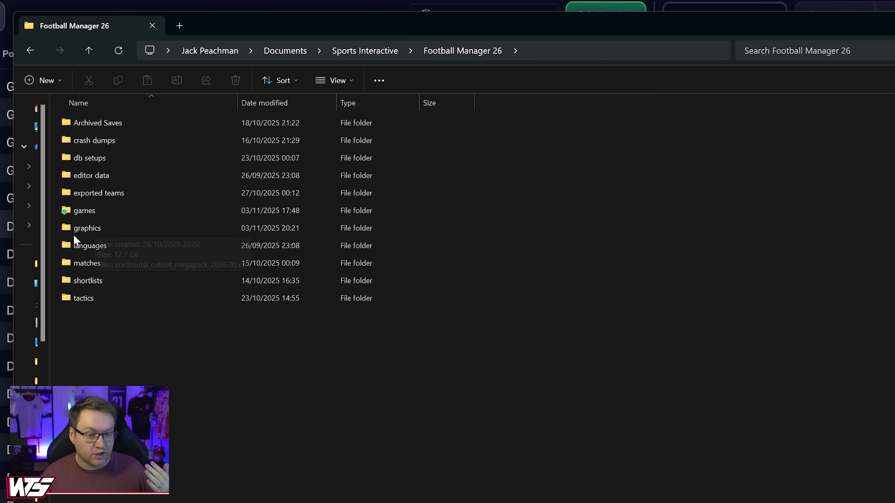
pyautogui.doubleClick(129, 229)
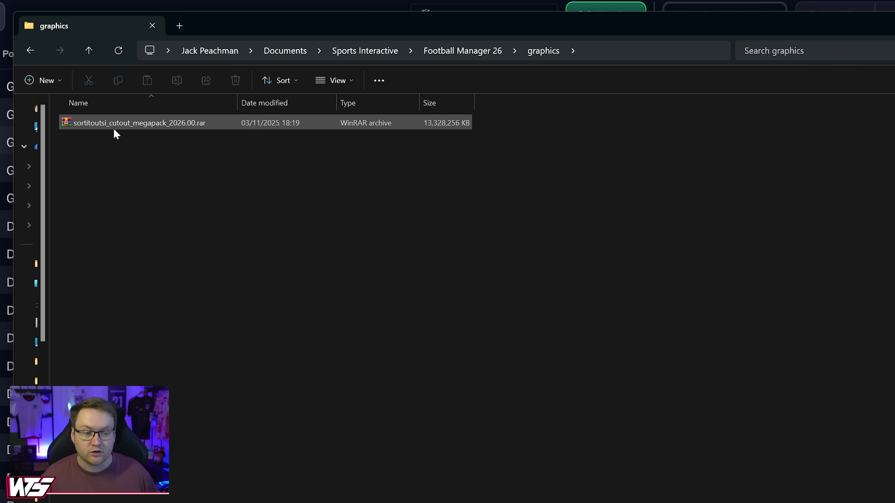
pyautogui.moveTo(110, 129)
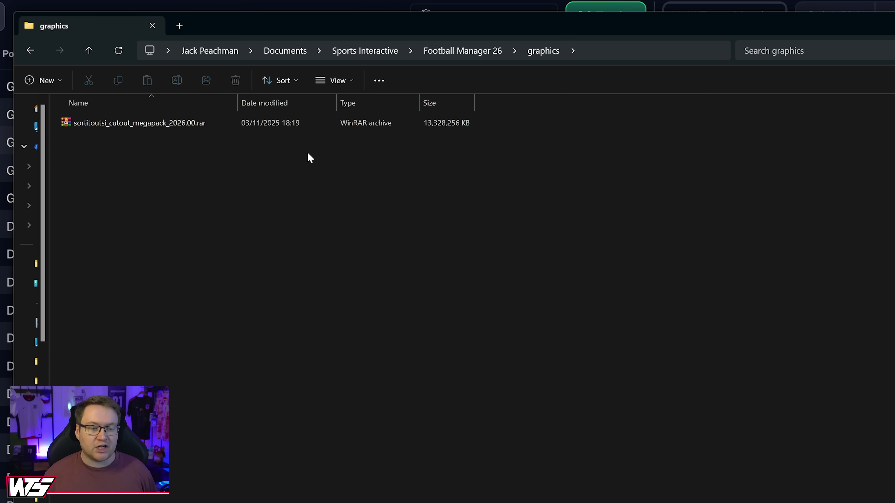
pyautogui.click(196, 128)
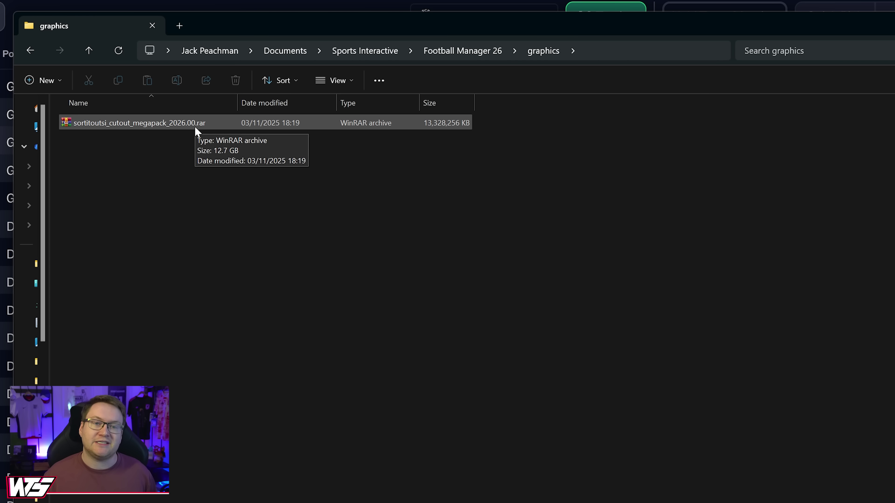
pyautogui.click(210, 125)
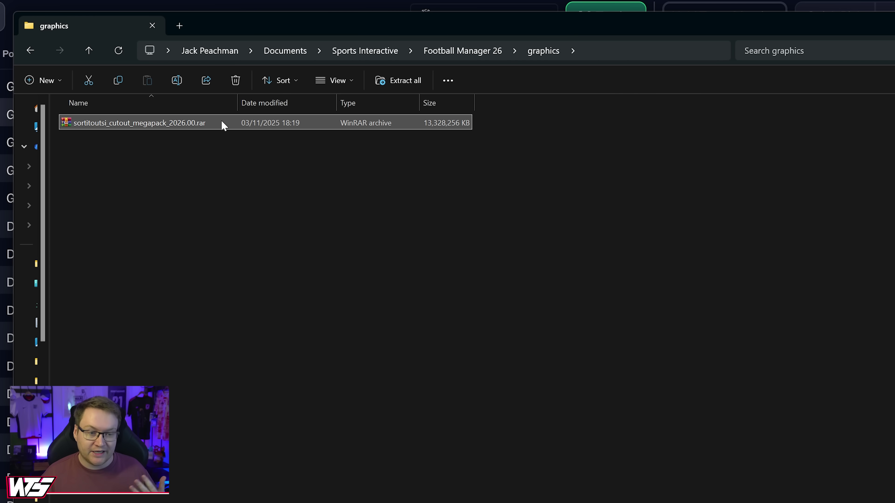
pyautogui.rightClick(222, 124)
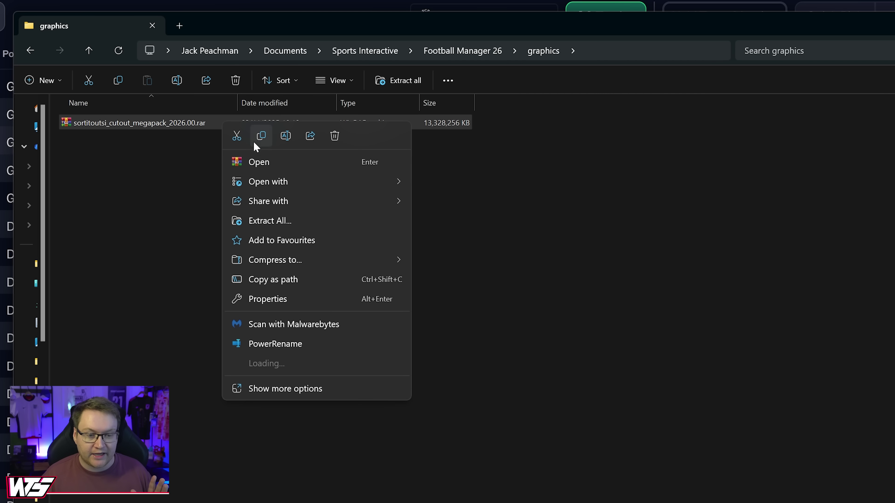
pyautogui.click(270, 221)
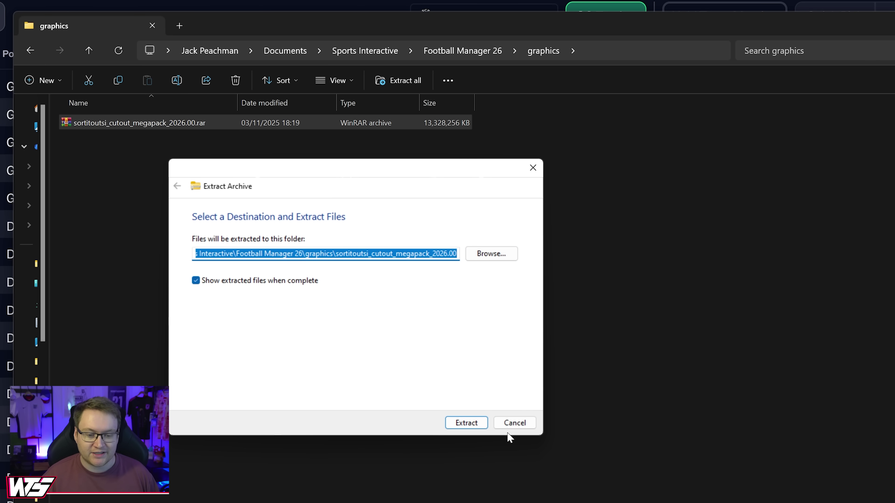
pyautogui.click(476, 427)
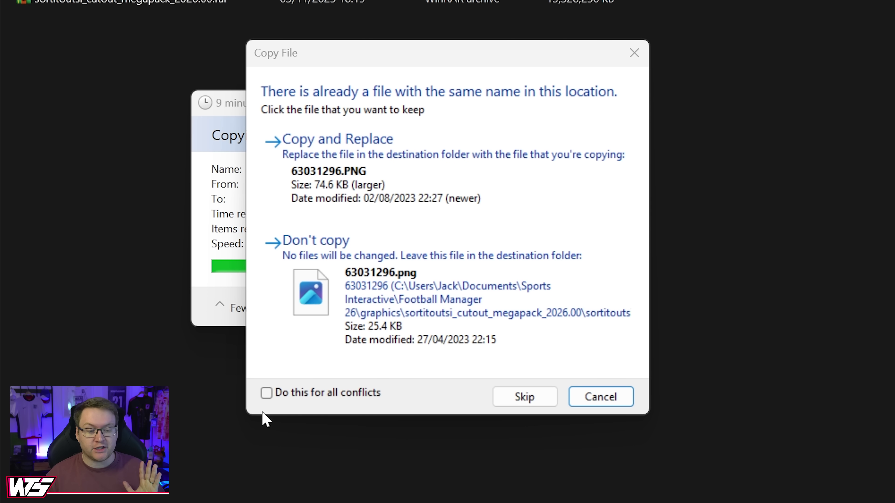
# Replace all conflicting face files with the archive's copies
pyautogui.click(267, 394)
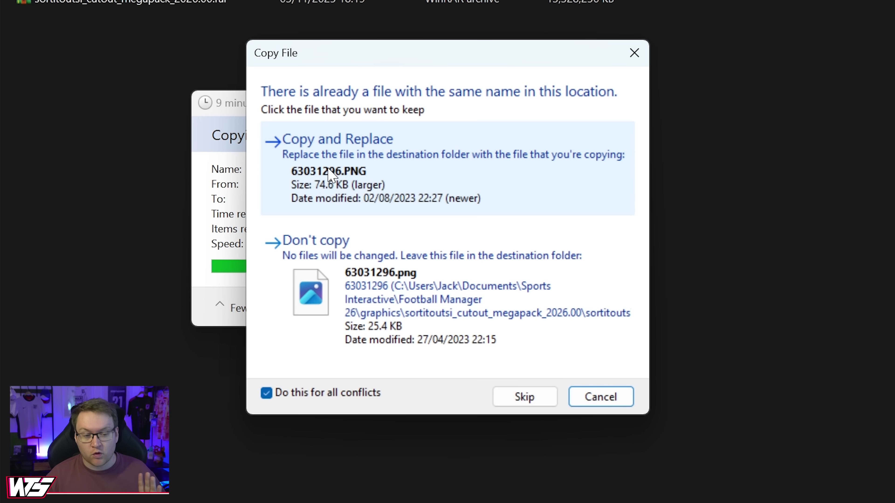
pyautogui.click(403, 160)
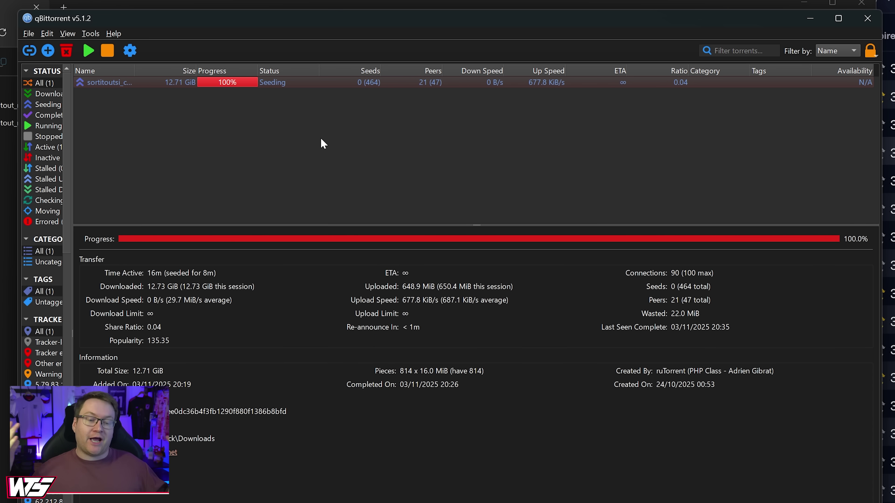
# Open the context menu for the seeding sortitoutsi megapack torrent
pyautogui.rightClick(304, 83)
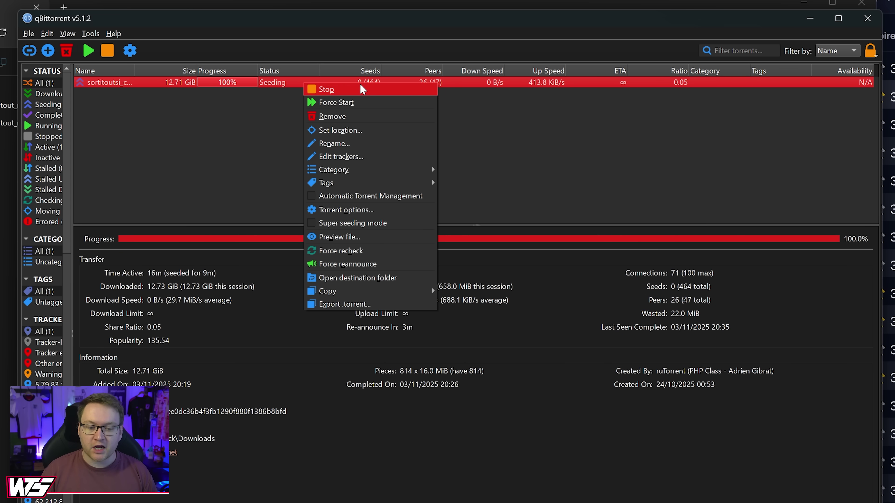
# Set qBittorrent's global upload limit to 20 KiB/s in Speed options and apply
pyautogui.click(130, 50)
pyautogui.click(130, 50)
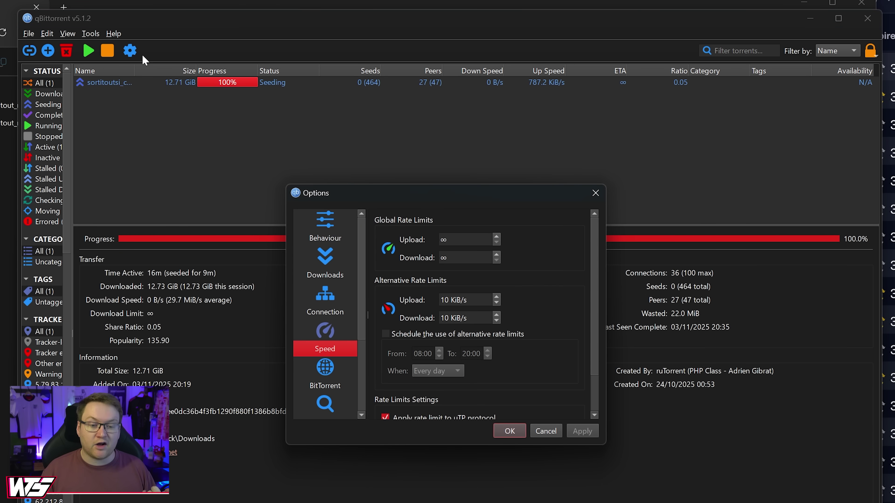
pyautogui.click(453, 240)
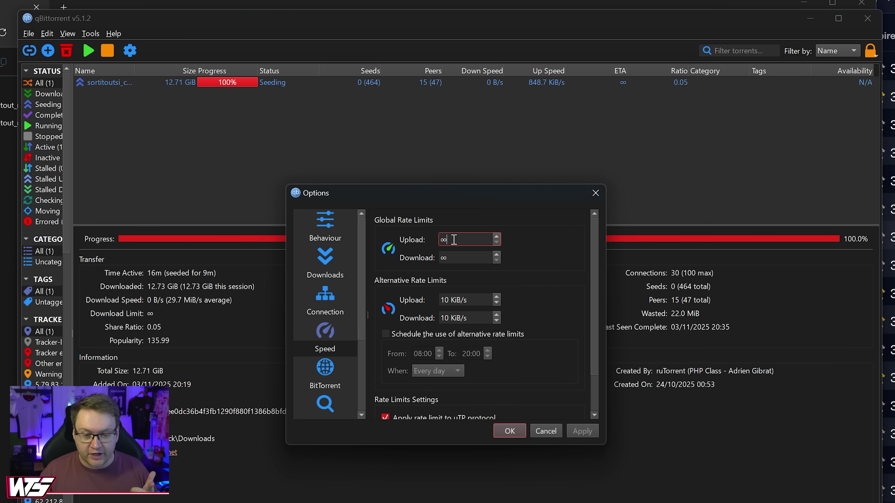
pyautogui.doubleClick(496, 236)
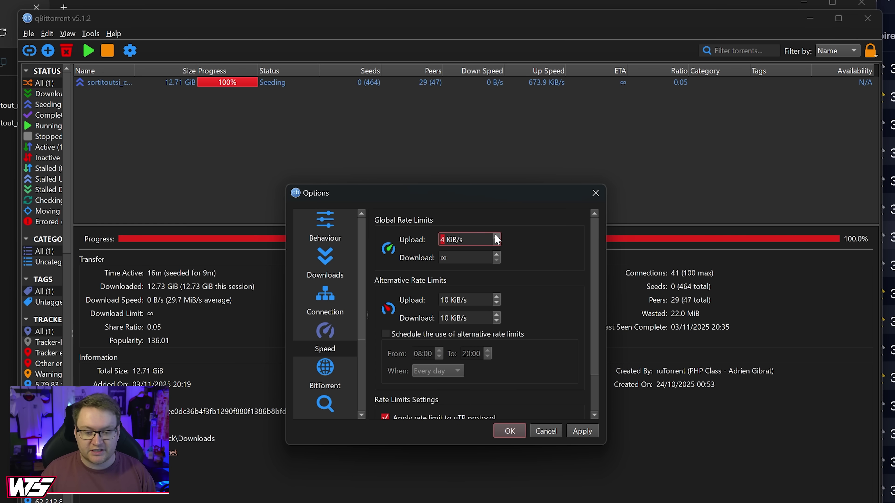
pyautogui.click(496, 236)
pyautogui.click(496, 236)
pyautogui.click(496, 236)
pyautogui.click(496, 235)
pyautogui.click(496, 236)
pyautogui.click(496, 236)
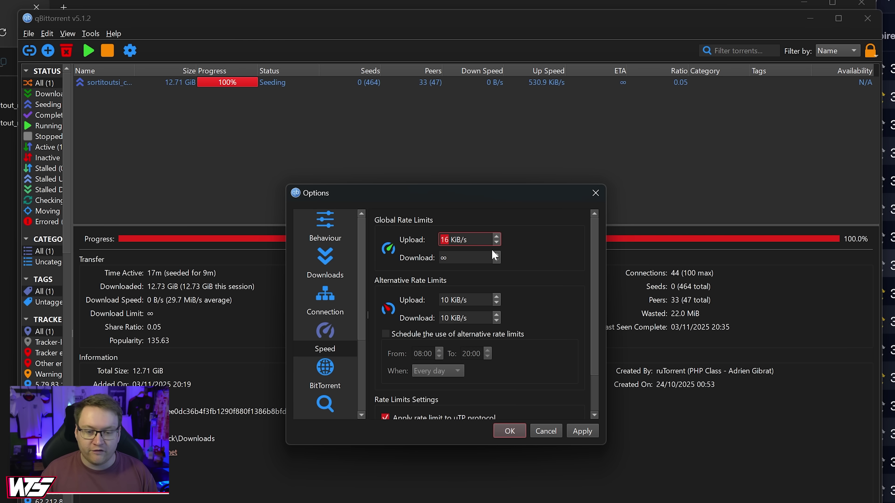
pyautogui.click(496, 236)
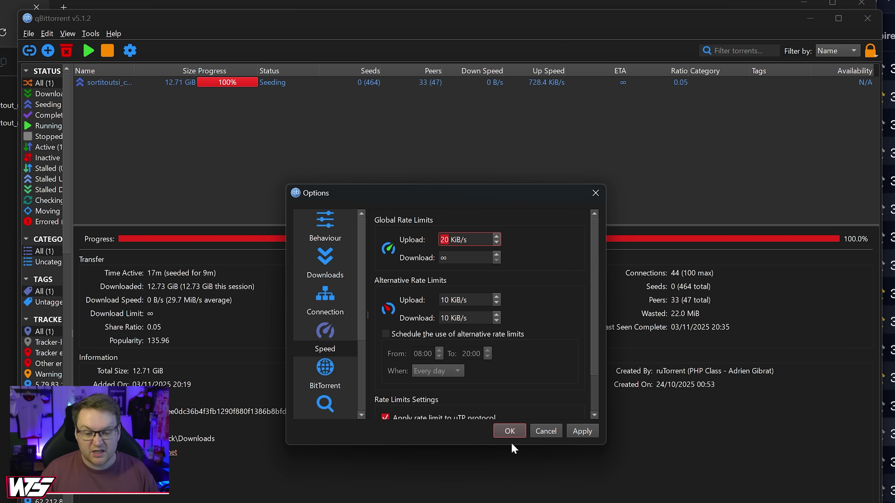
pyautogui.click(582, 431)
pyautogui.click(510, 432)
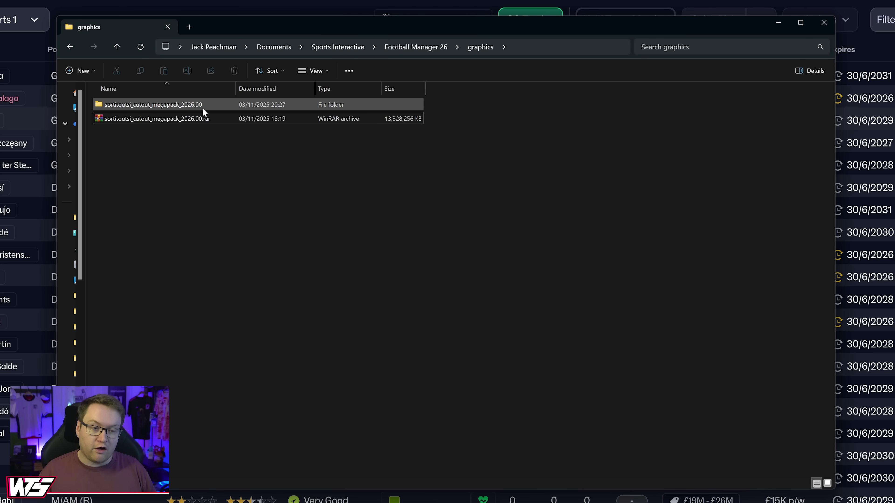
# Browse megapack > sortitoutsi > faces to confirm player images, then reselect the .rar and extracted folder
pyautogui.doubleClick(201, 107)
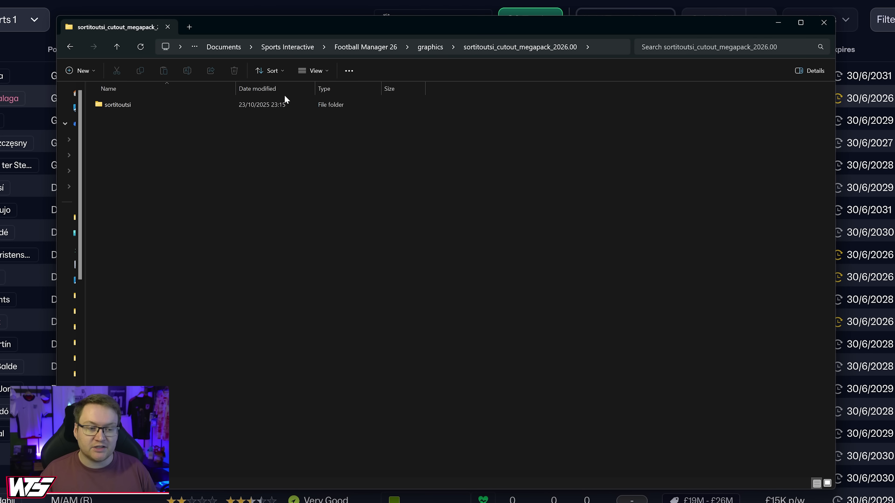
pyautogui.doubleClick(243, 105)
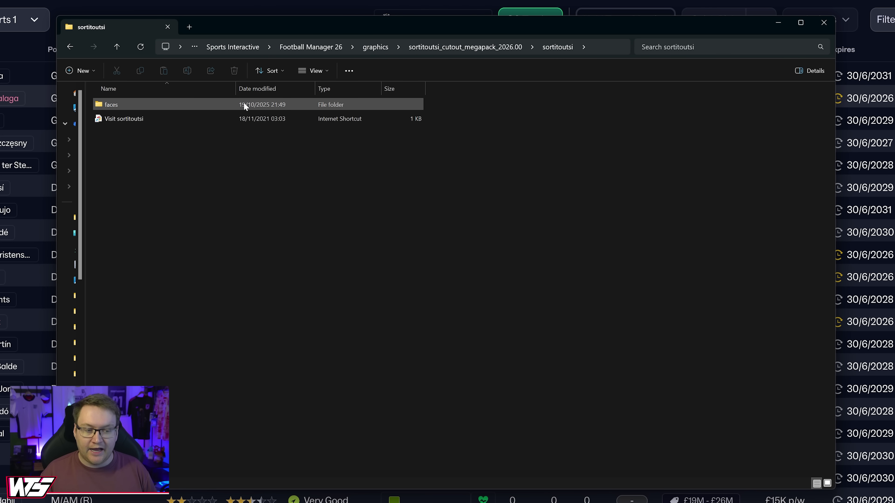
pyautogui.doubleClick(244, 104)
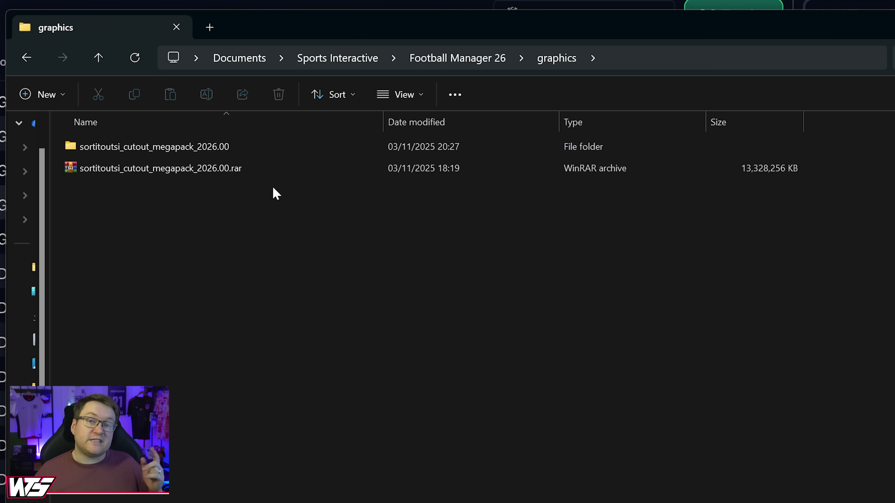
pyautogui.click(226, 173)
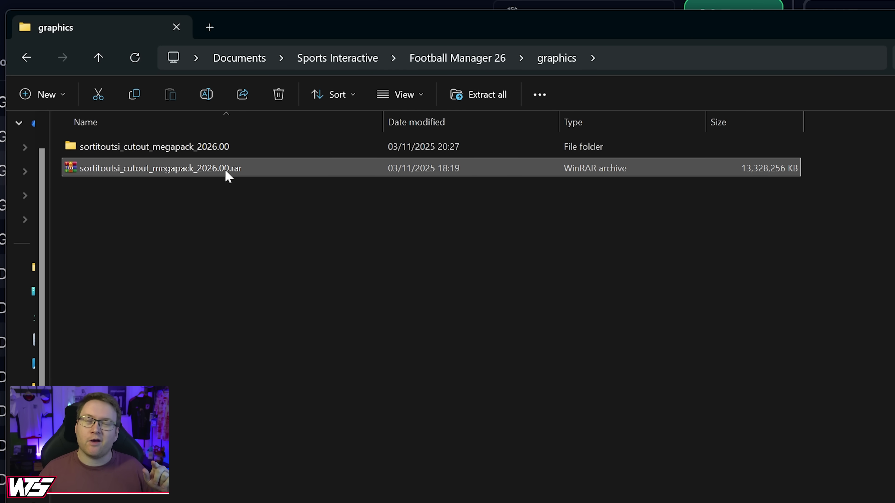
pyautogui.click(257, 146)
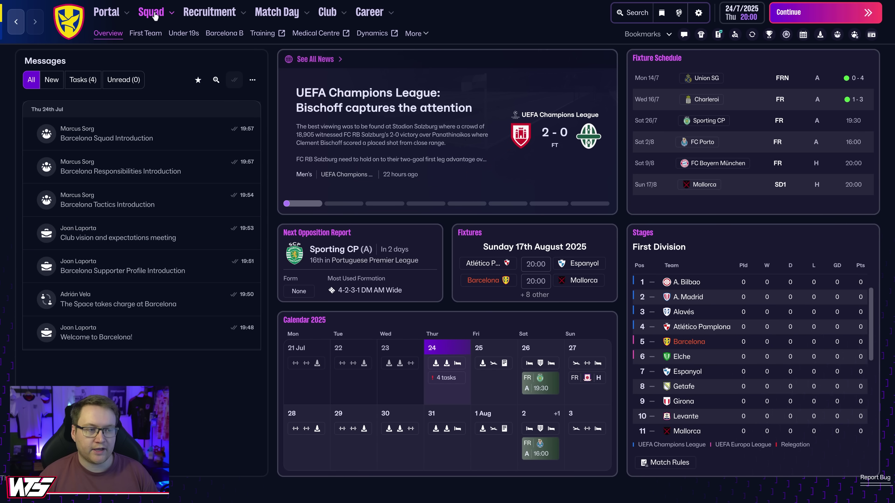
# View Barcelona's first team, then Jules Koundé's and Alejandro Balde's player reports showing cut-out faces
pyautogui.click(151, 13)
pyautogui.click(145, 33)
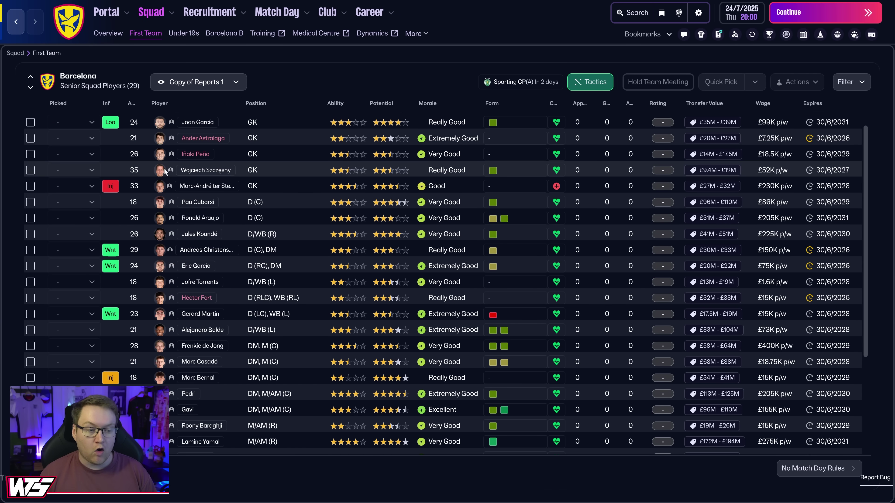
pyautogui.click(190, 234)
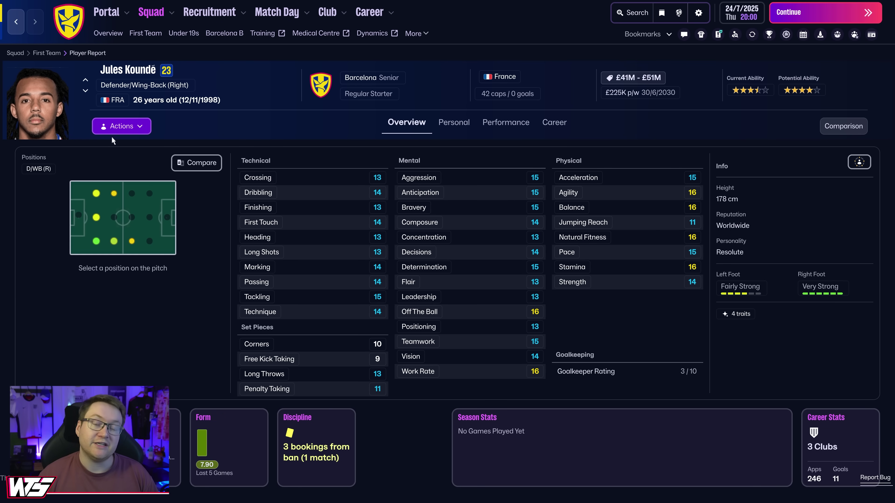
pyautogui.click(85, 80)
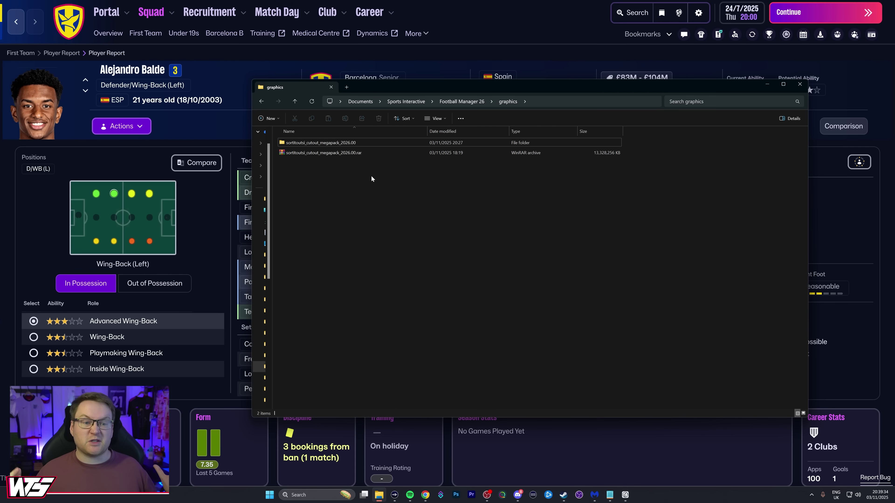
# Delete the megapack .rar archive, then open the games folder inside Football Manager 26
pyautogui.click(368, 155)
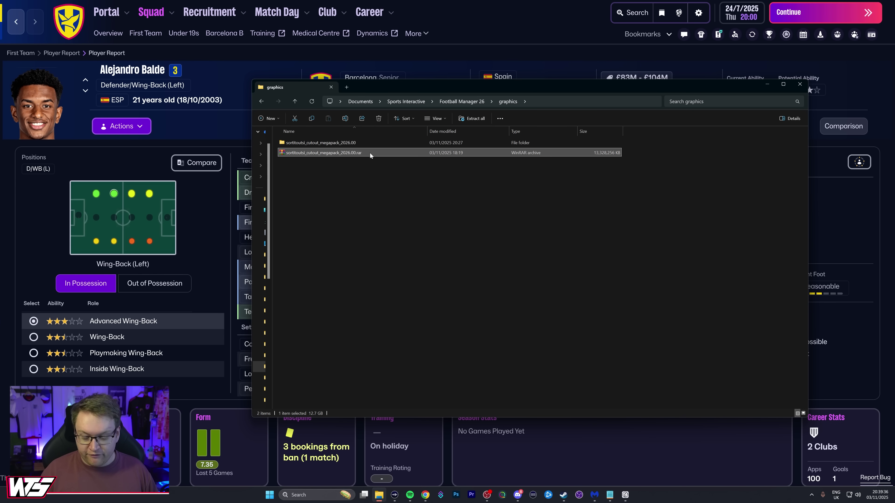
pyautogui.press('Delete')
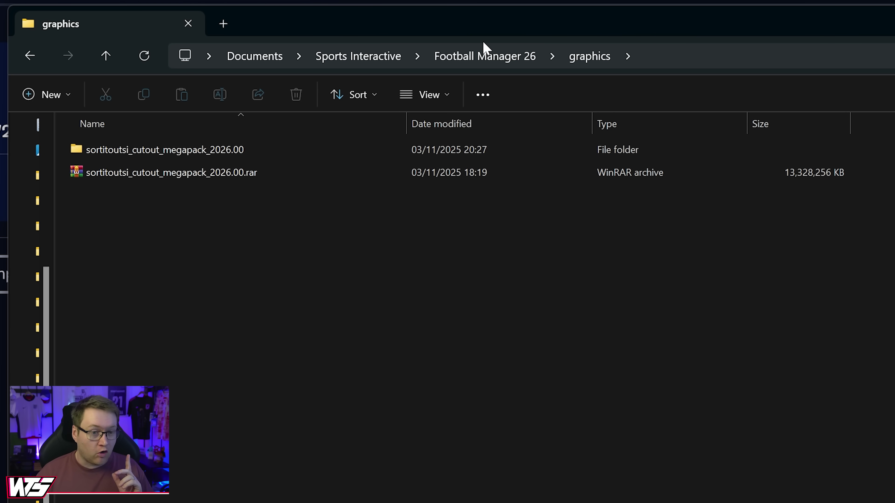
pyautogui.click(488, 56)
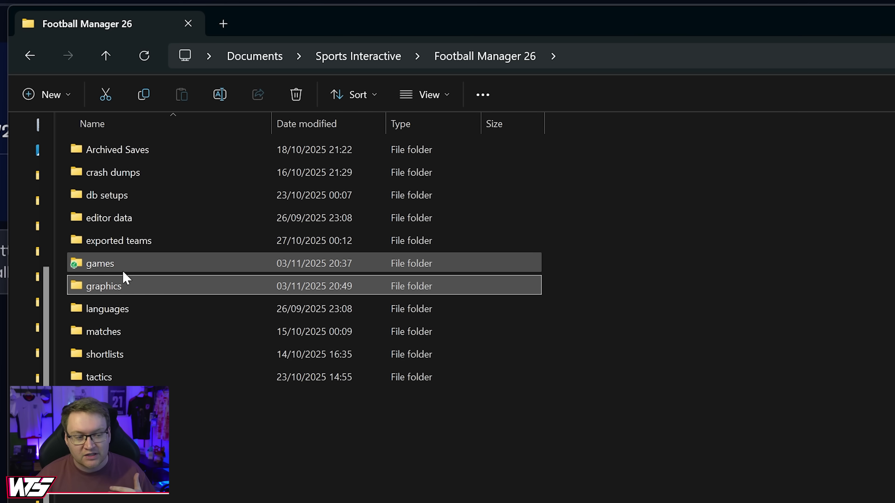
pyautogui.doubleClick(124, 264)
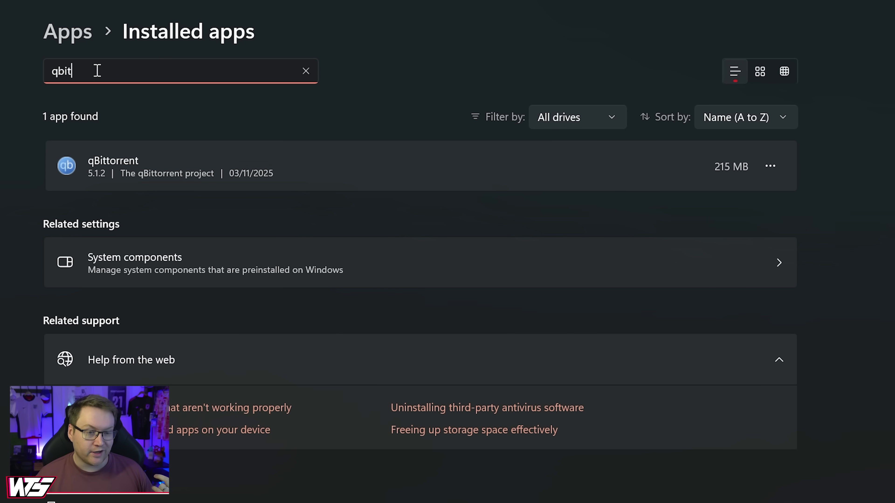
# Bring up the options menu on the qBittorrent 5.1.2 entry in Installed apps
pyautogui.click(769, 166)
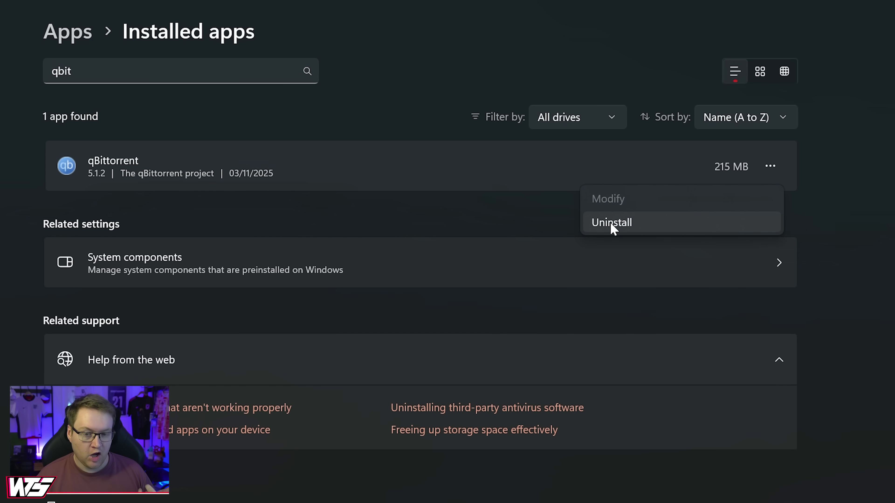